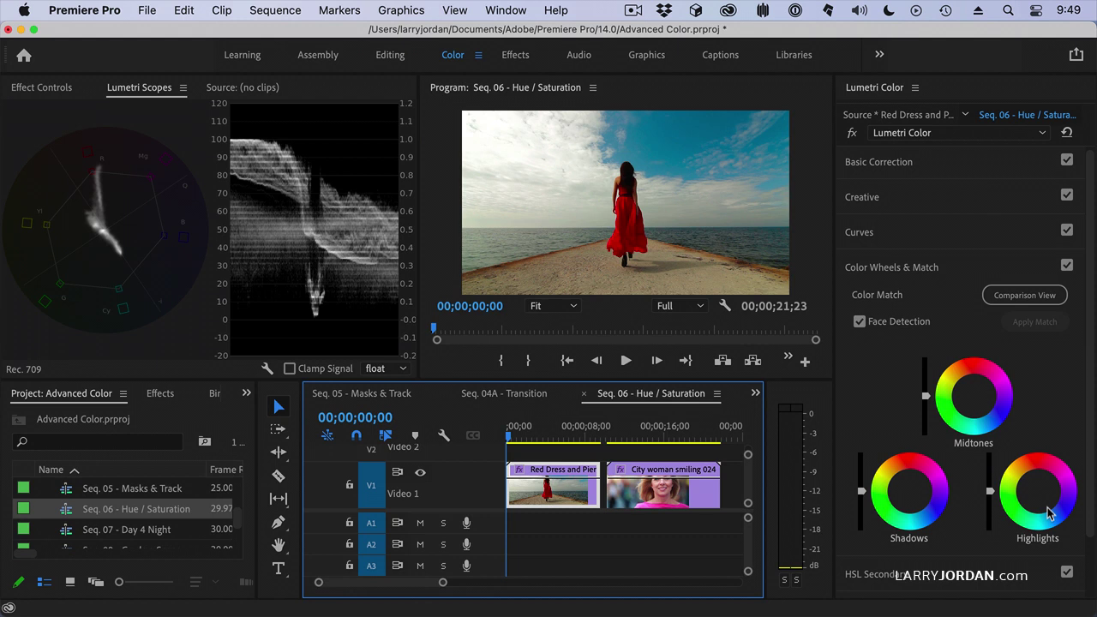
Collapse HSL Secondary and expand Curves to show the Hue vs Sat and Hue vs Hue graphs.
scroll(985, 484, down, 2)
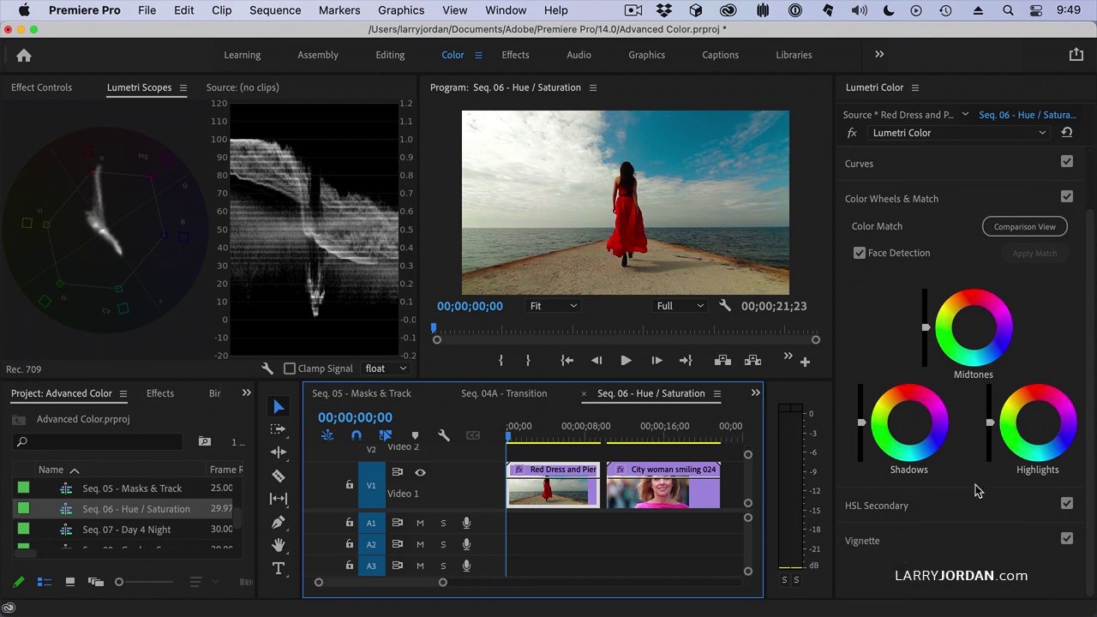
click(917, 504)
scroll(901, 350, down, 3)
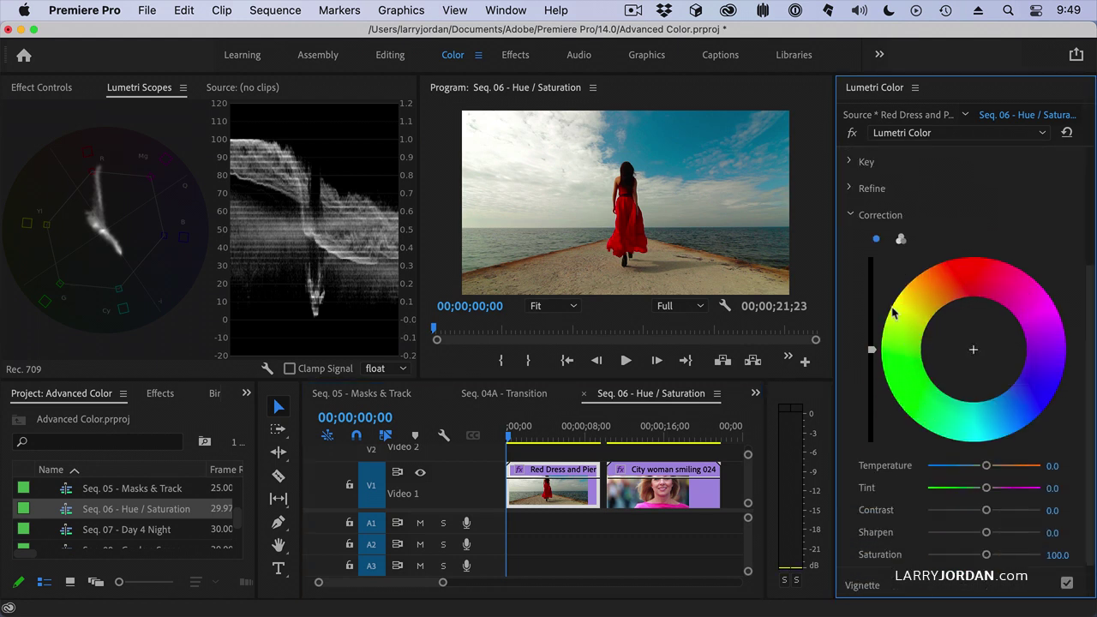
click(855, 215)
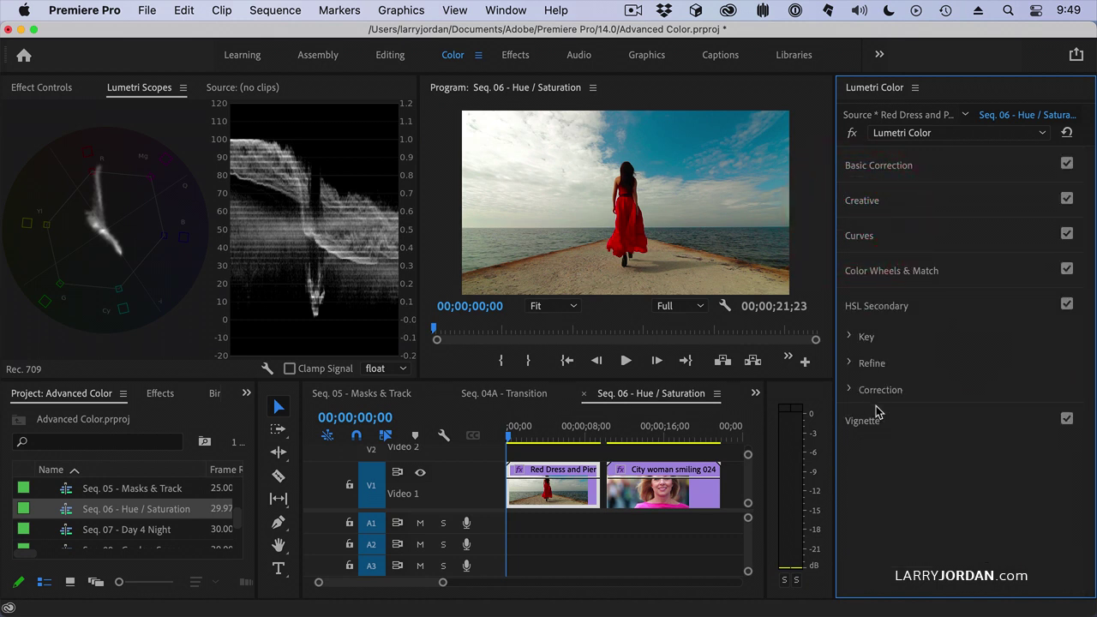
click(878, 234)
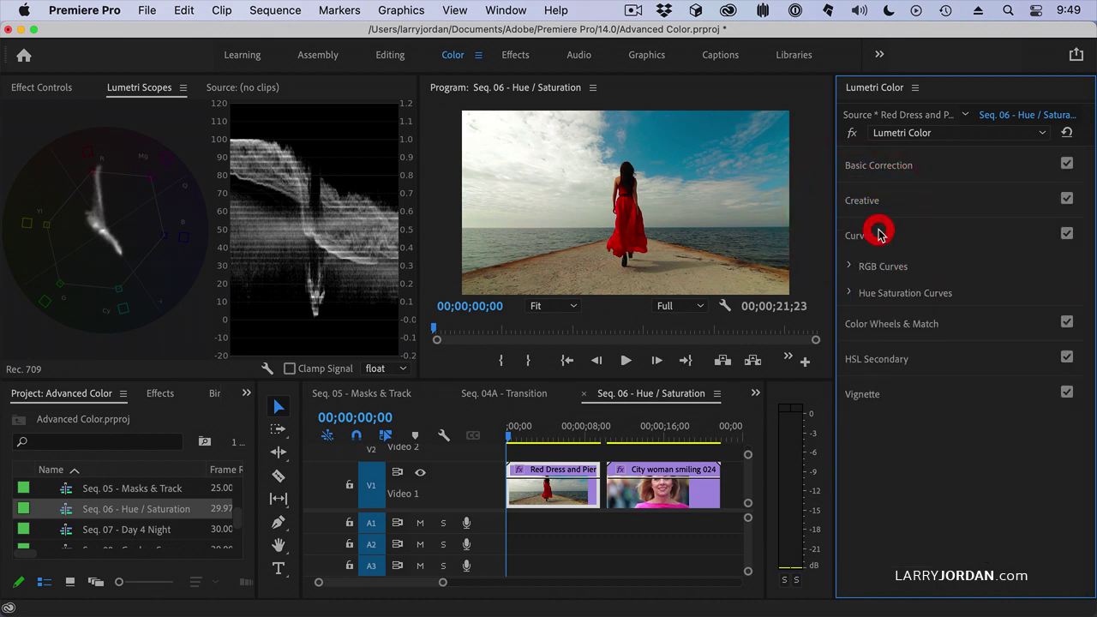
click(869, 291)
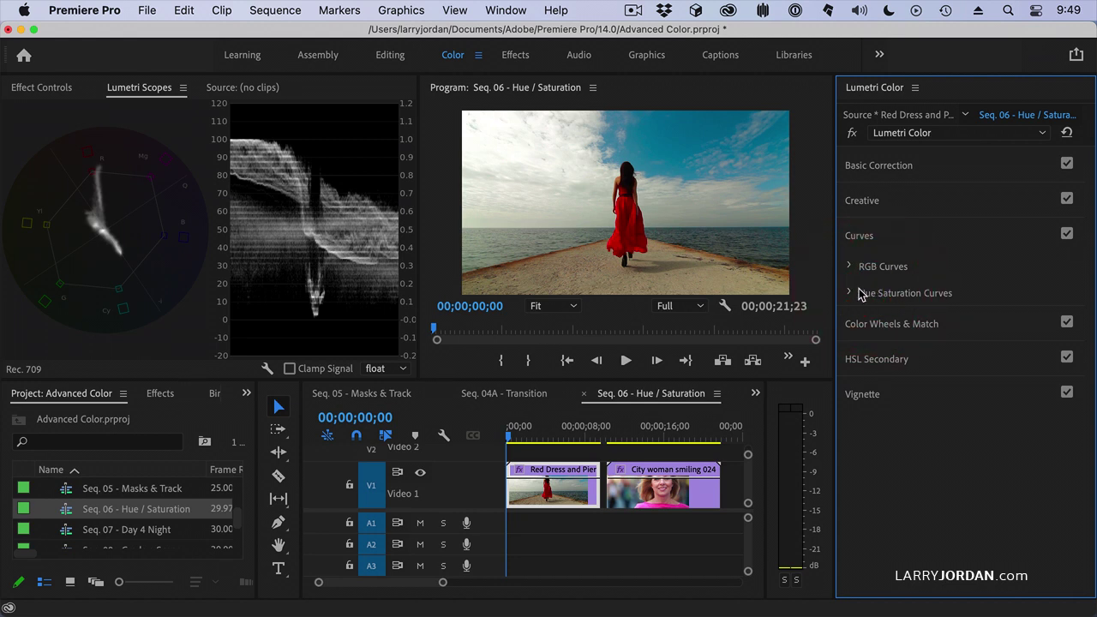
click(850, 292)
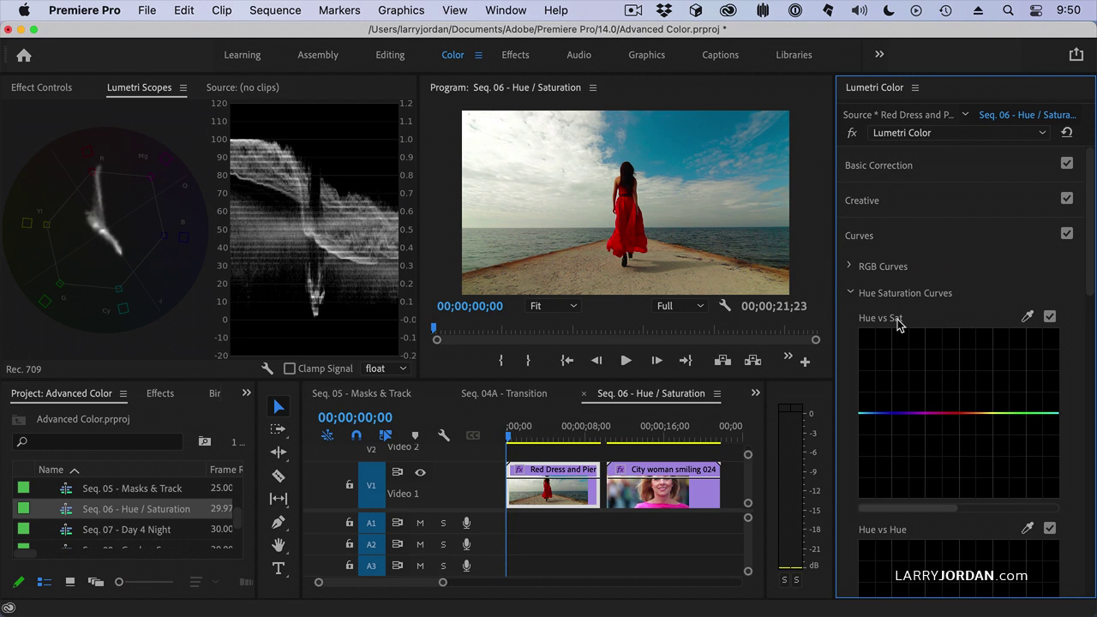
Sample the dress's red with the Hue vs Sat eyedropper and test-lower its saturation.
click(1029, 318)
click(632, 234)
drag(959, 414, 960, 524)
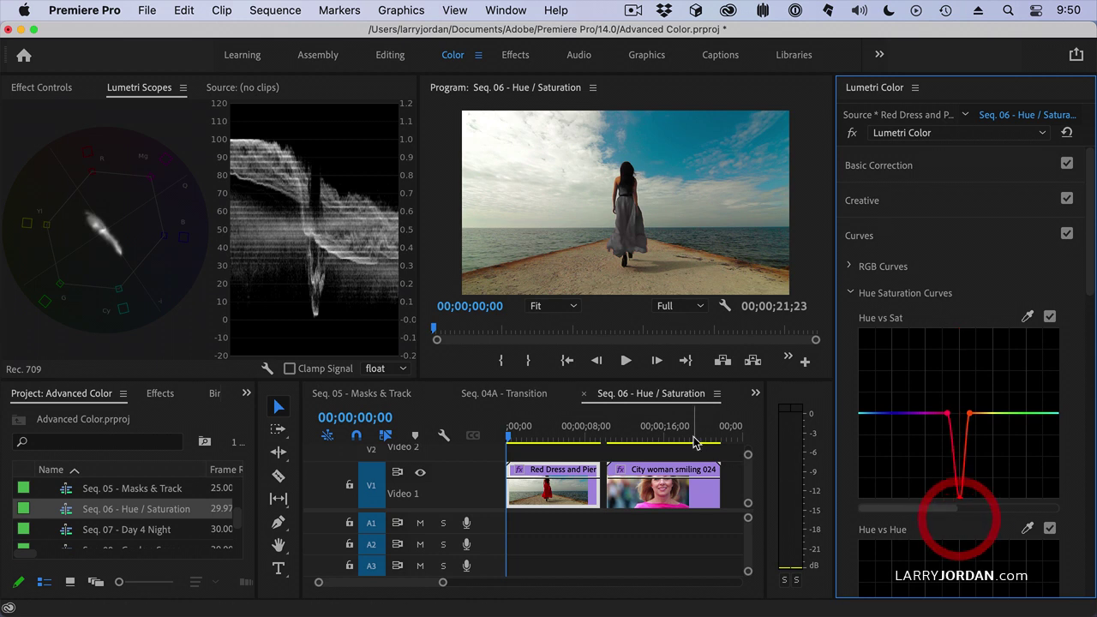
key(space)
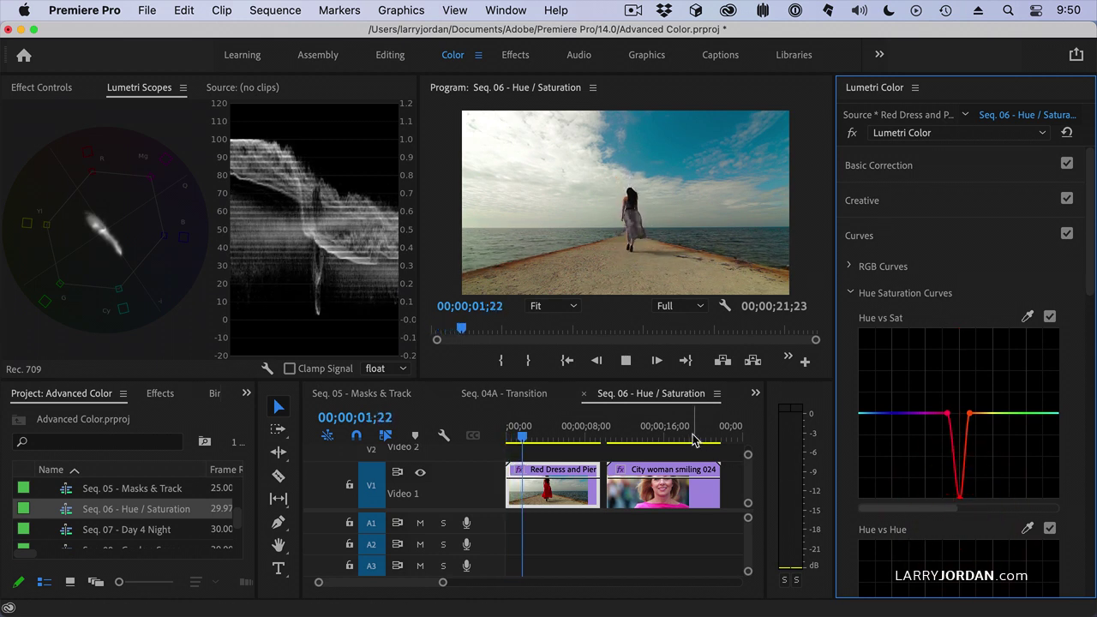
key(space)
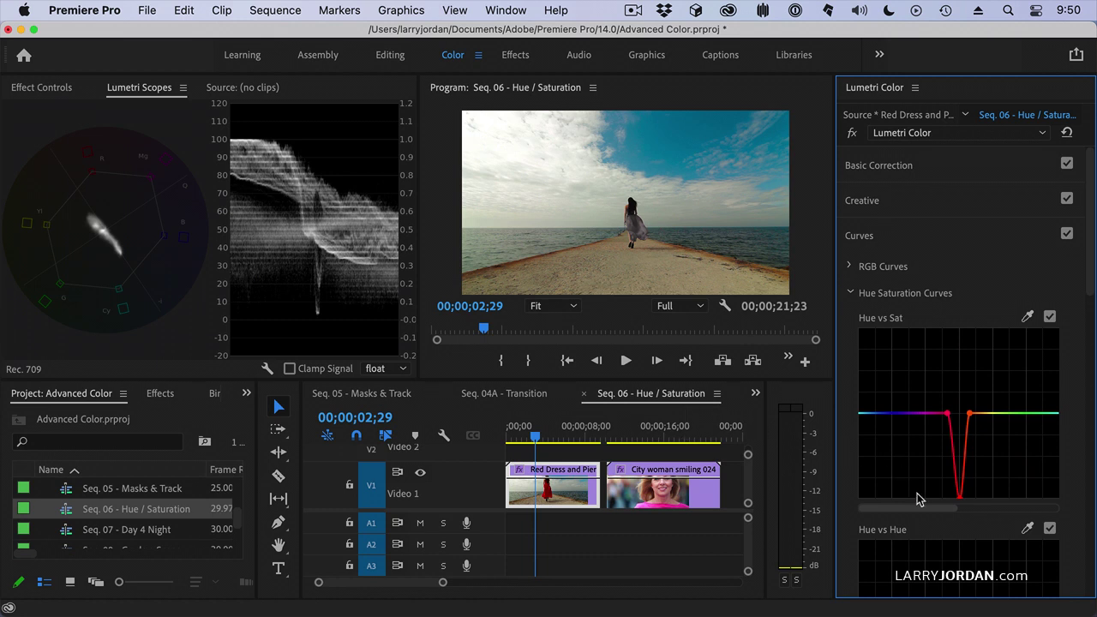
Restore the red, drag every other hue to zero saturation, and preview the black-and-white result.
mouse_move(959, 502)
mouse_down()
mouse_move(956, 417)
mouse_move(942, 498)
mouse_move(960, 509)
mouse_up()
click(952, 417)
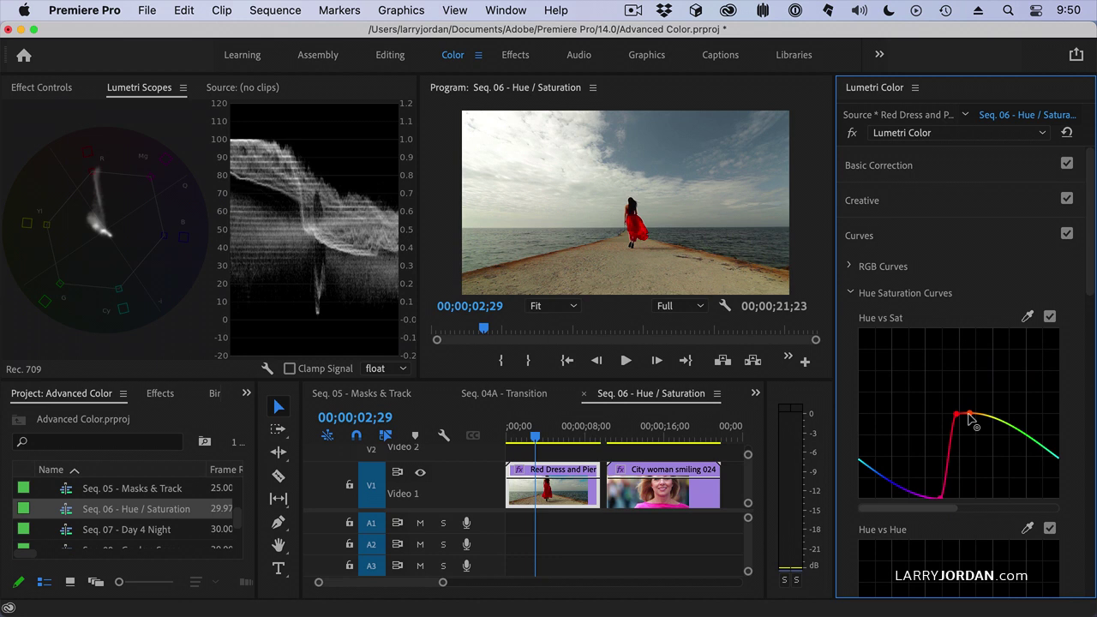
drag(974, 417, 975, 512)
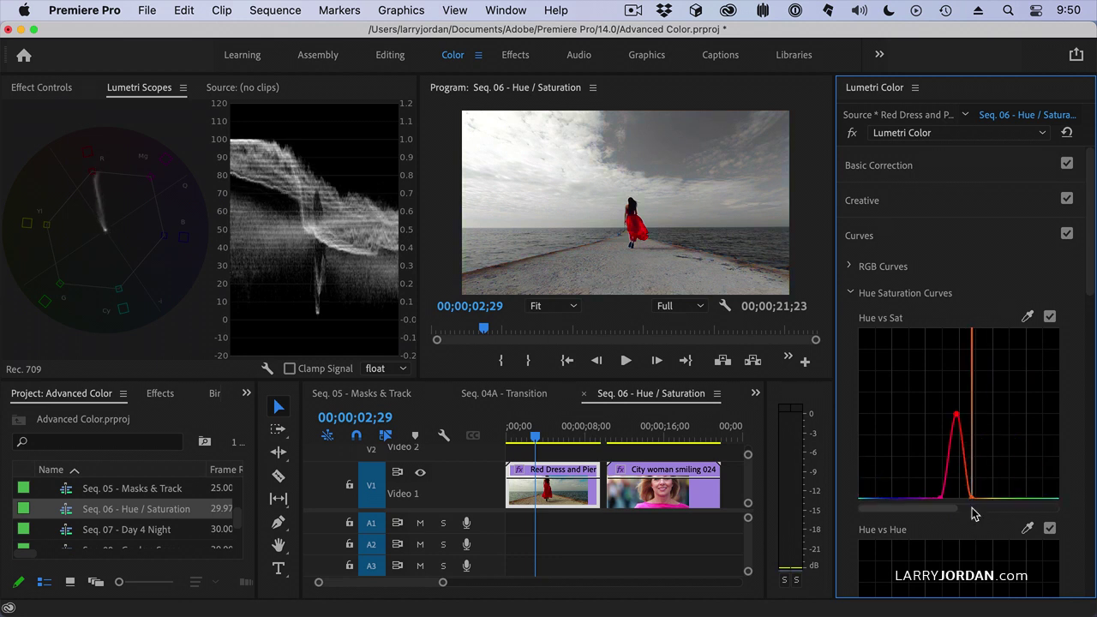
click(972, 510)
key(space)
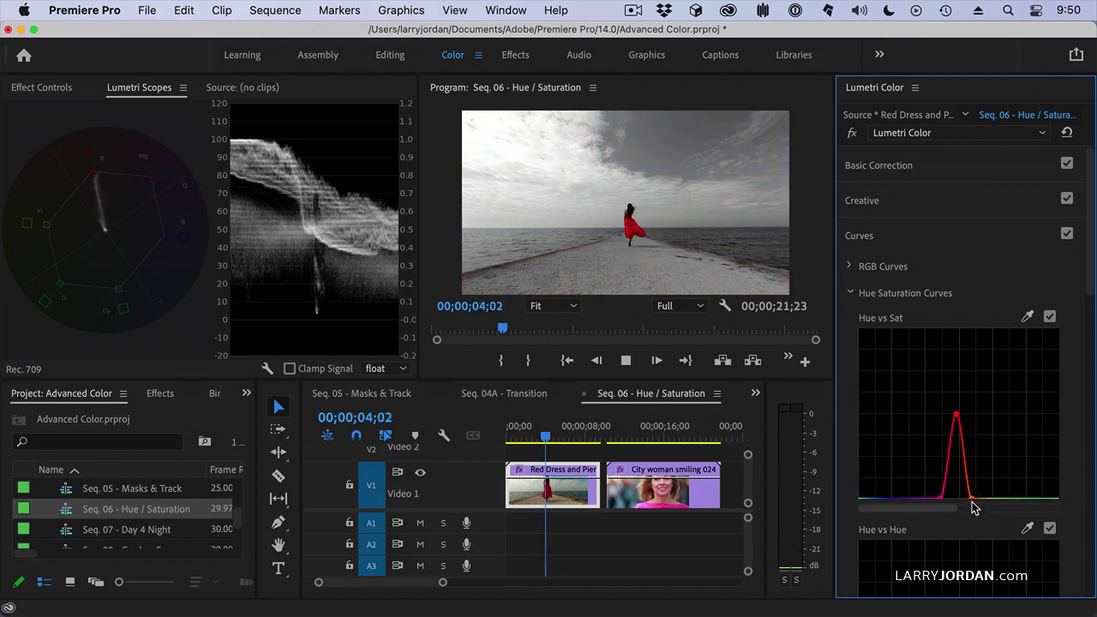
key(space)
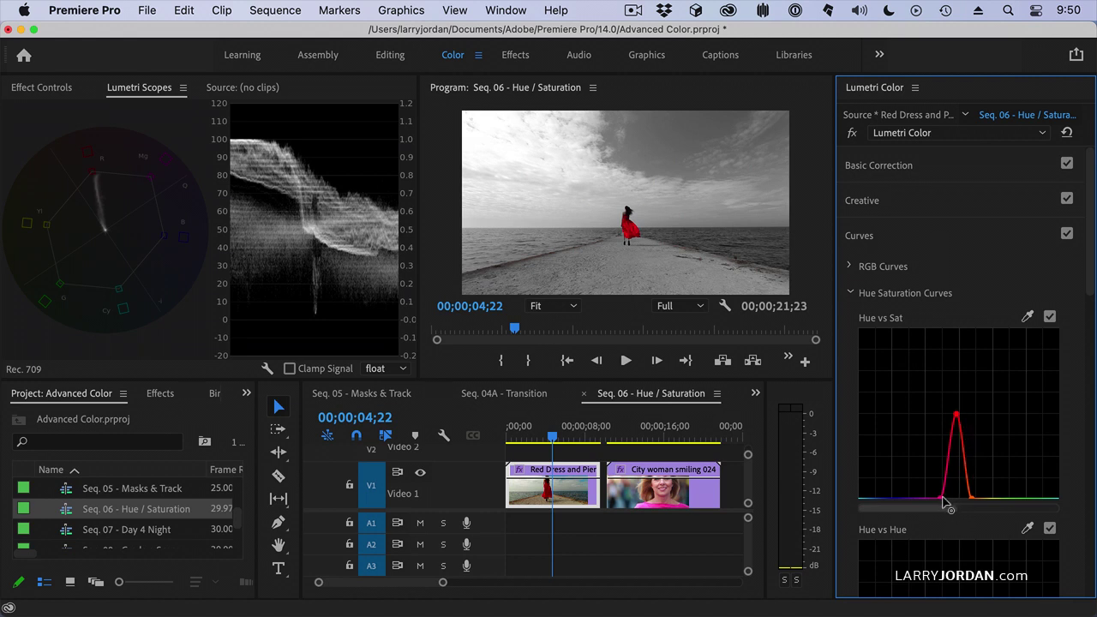
Taper the orange-side Hue vs Sat control point, then replay the sequence from the start.
drag(949, 499, 912, 482)
drag(978, 494, 995, 490)
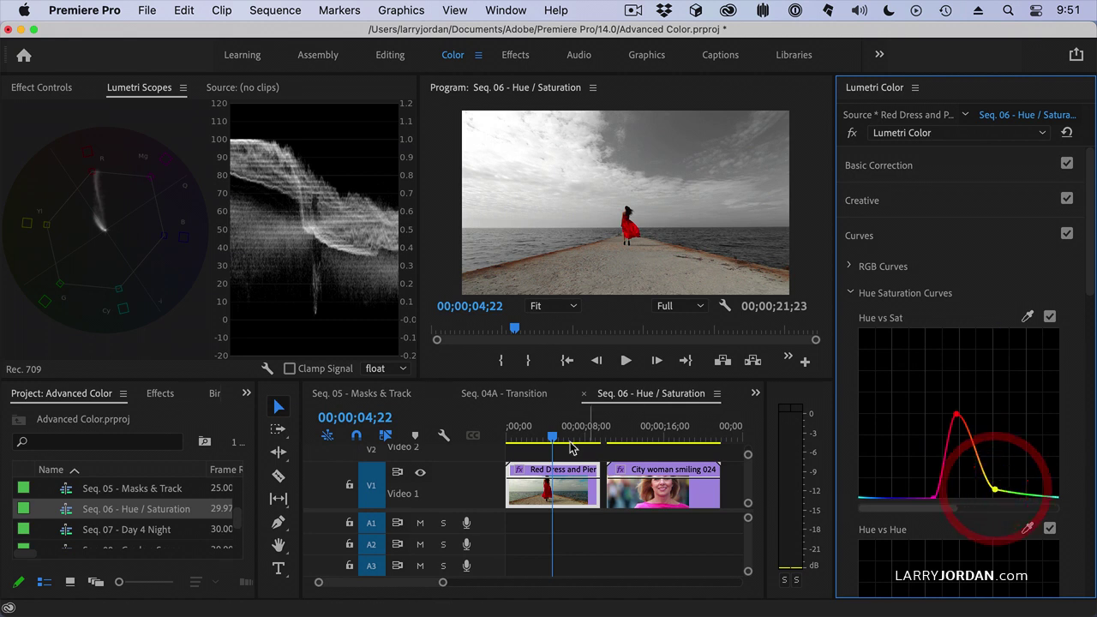
click(472, 431)
key(Home)
click(470, 424)
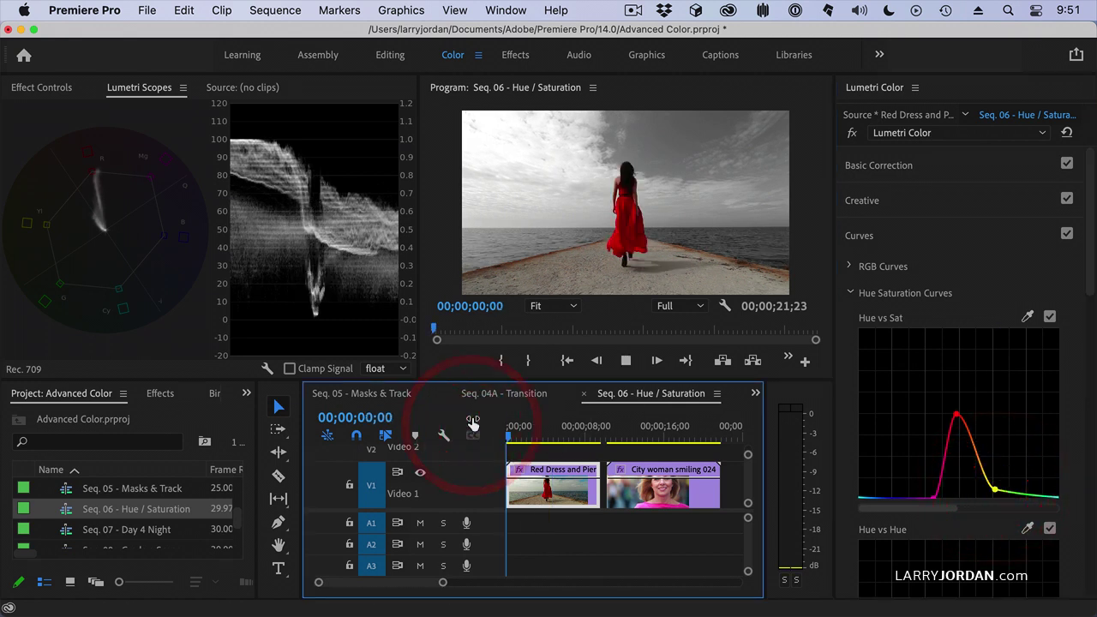
key(space)
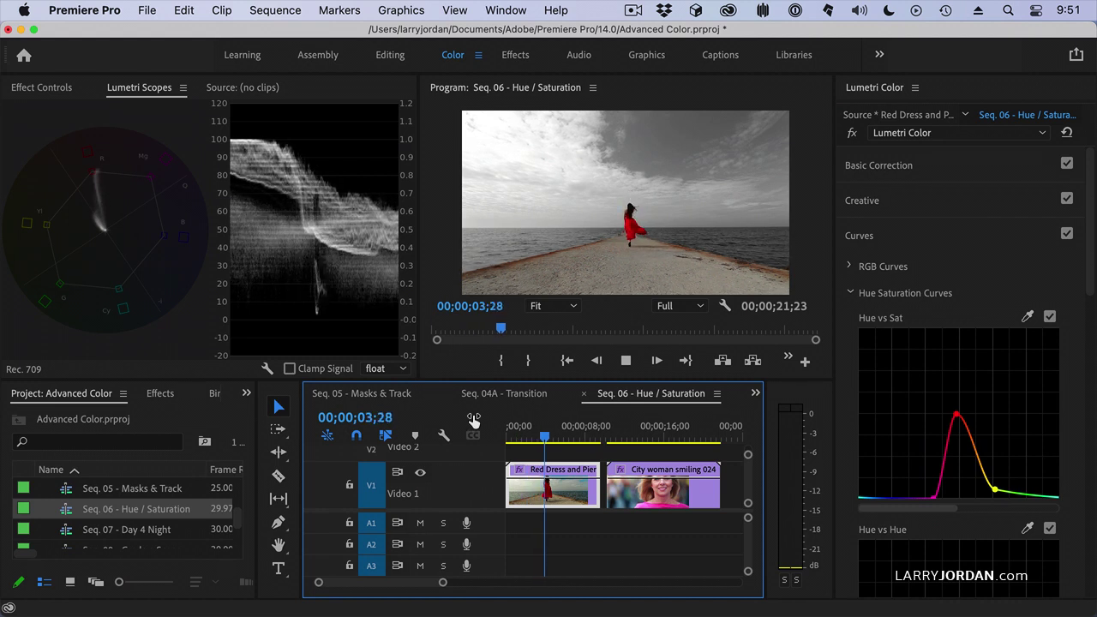
key(space)
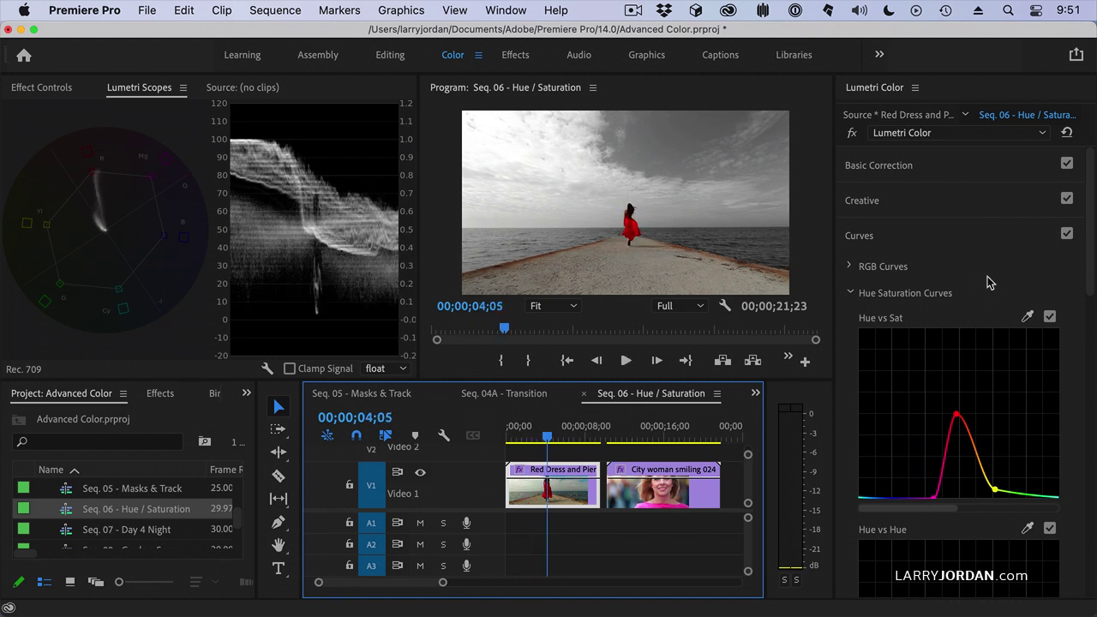
Invert the Hue vs Sat curve so only the red range drops to zero saturation.
drag(946, 450, 974, 504)
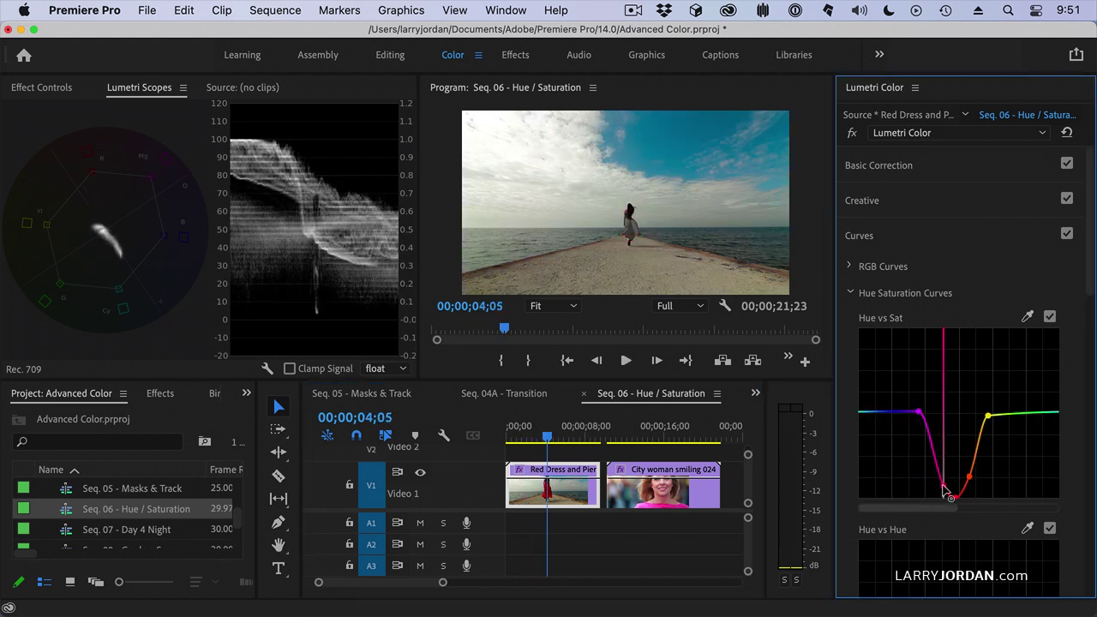
click(985, 483)
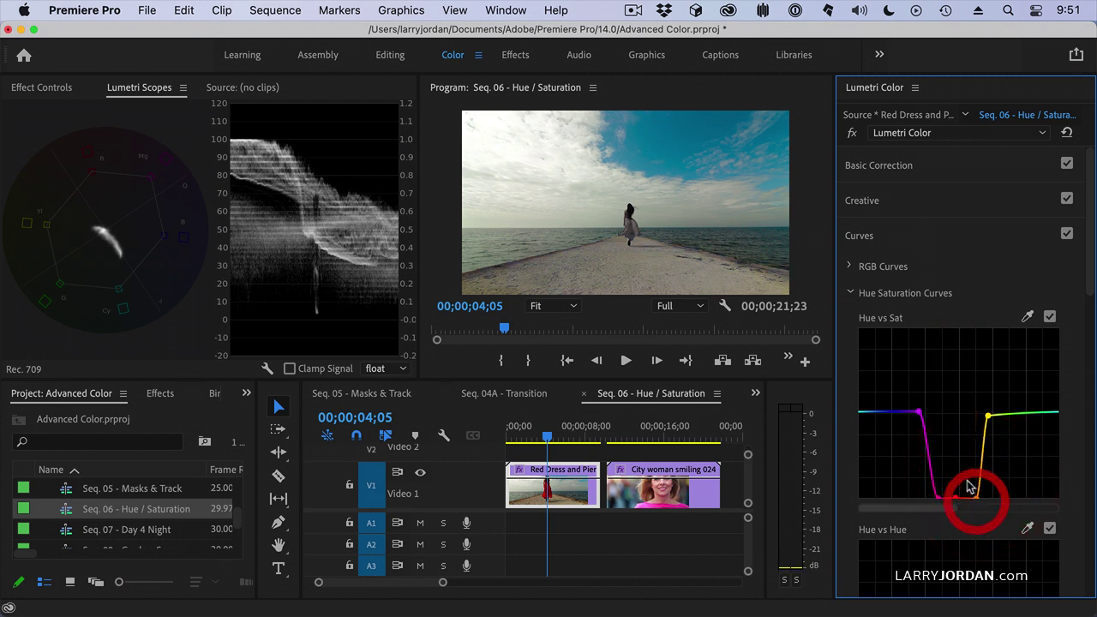
drag(920, 412, 925, 418)
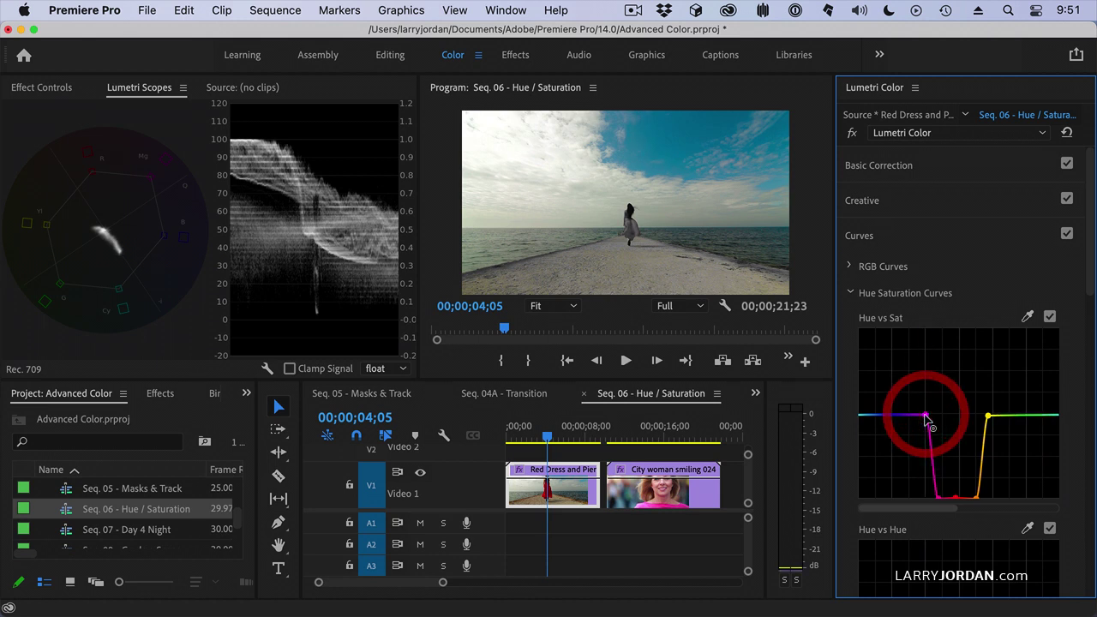
scroll(925, 420, down, 2)
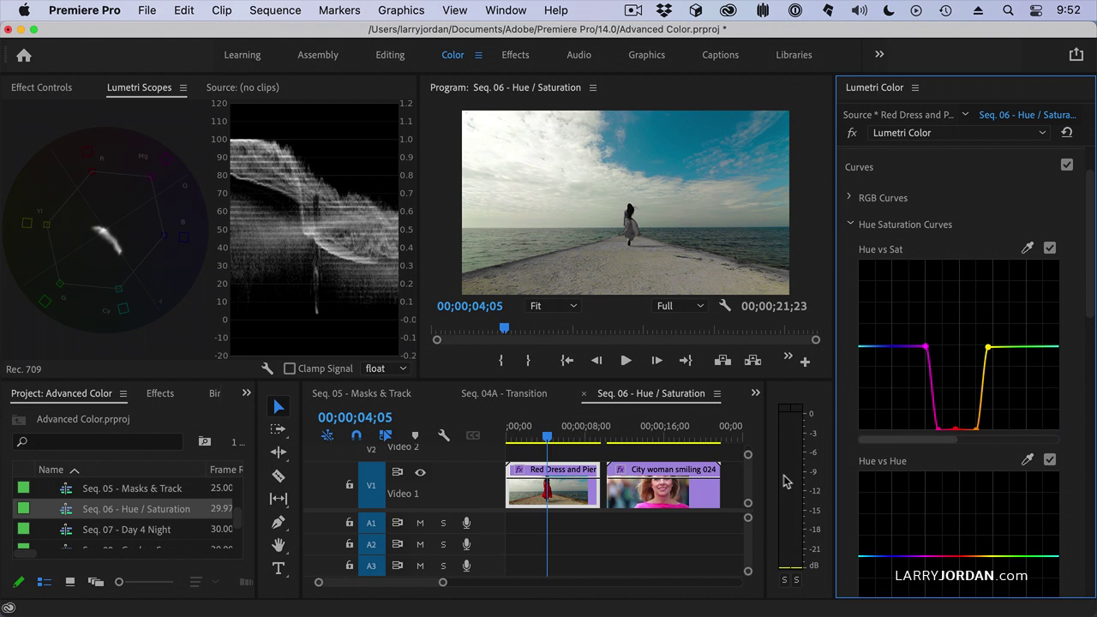
Select the City woman smiling 024 clip and sample her pink shirt with the Hue vs Hue eyedropper.
click(667, 438)
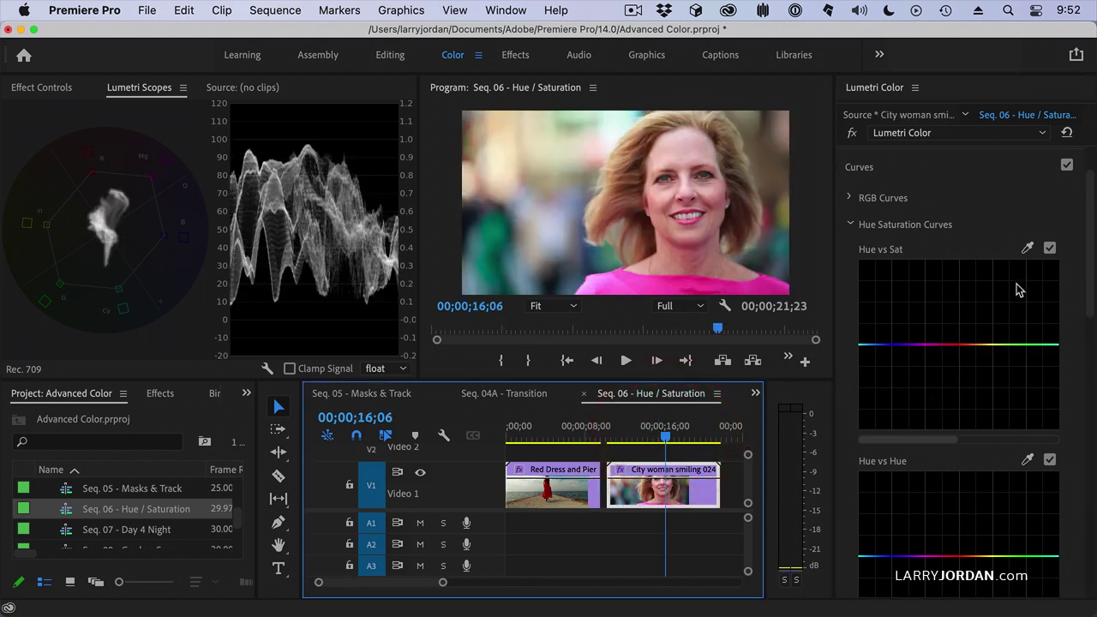
click(1027, 462)
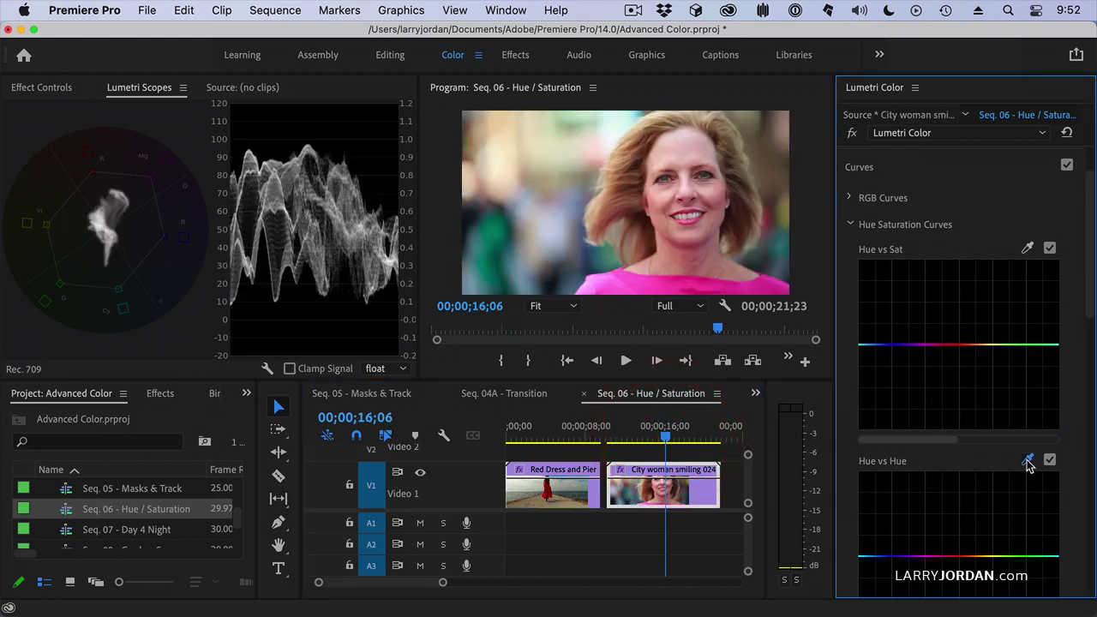
click(666, 281)
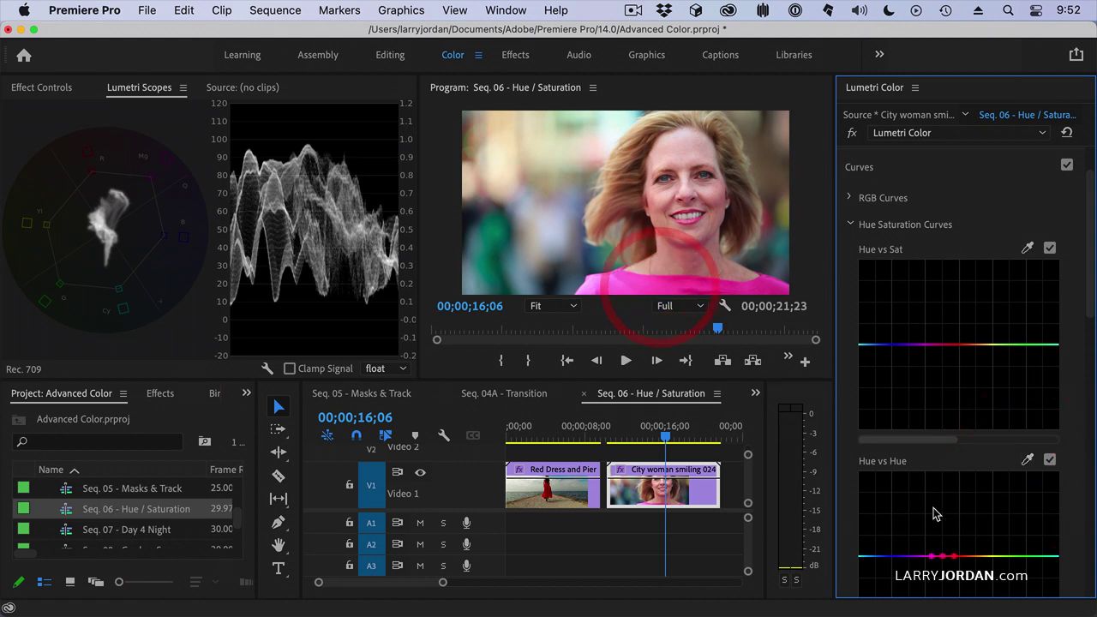
scroll(981, 514, down, 3)
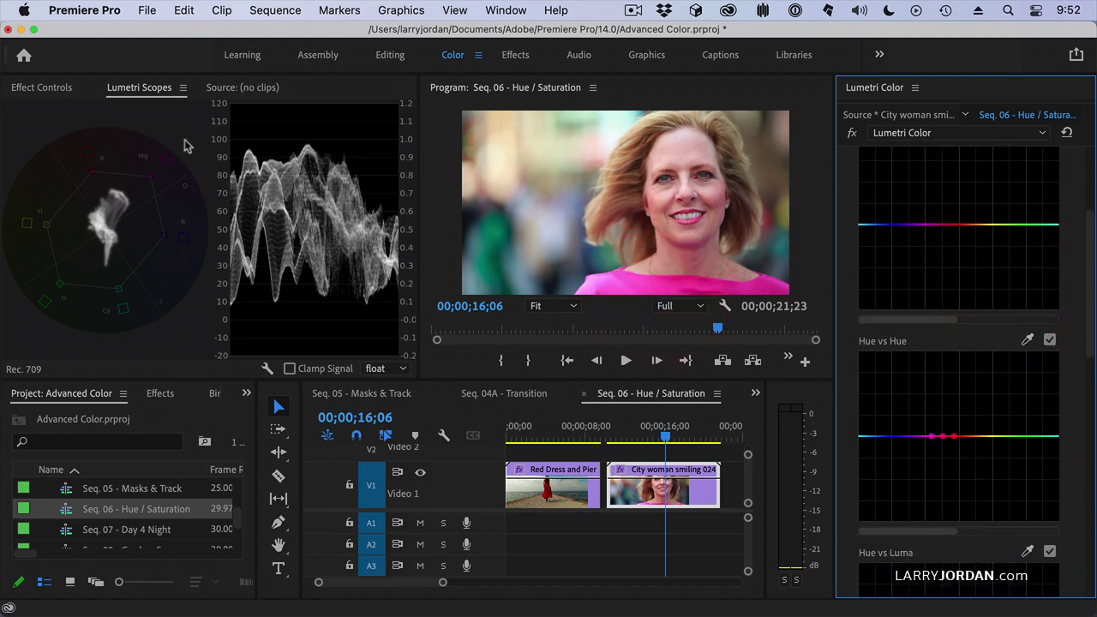
Add a rectangle mask to Lumetri Color and set the viewer to 25% to see its corners.
click(40, 88)
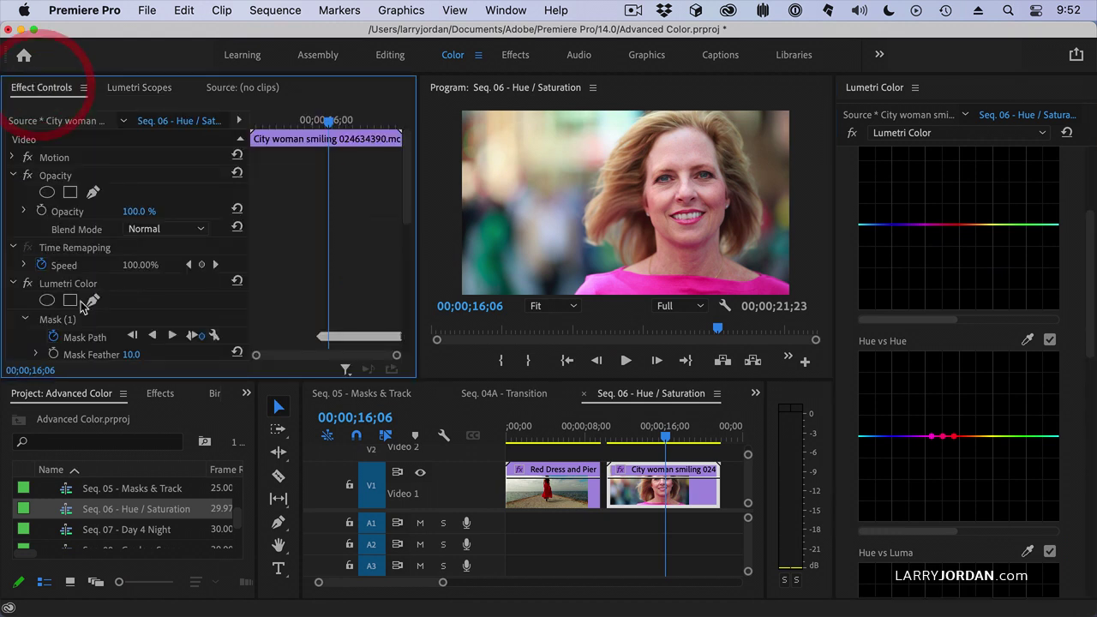
click(71, 299)
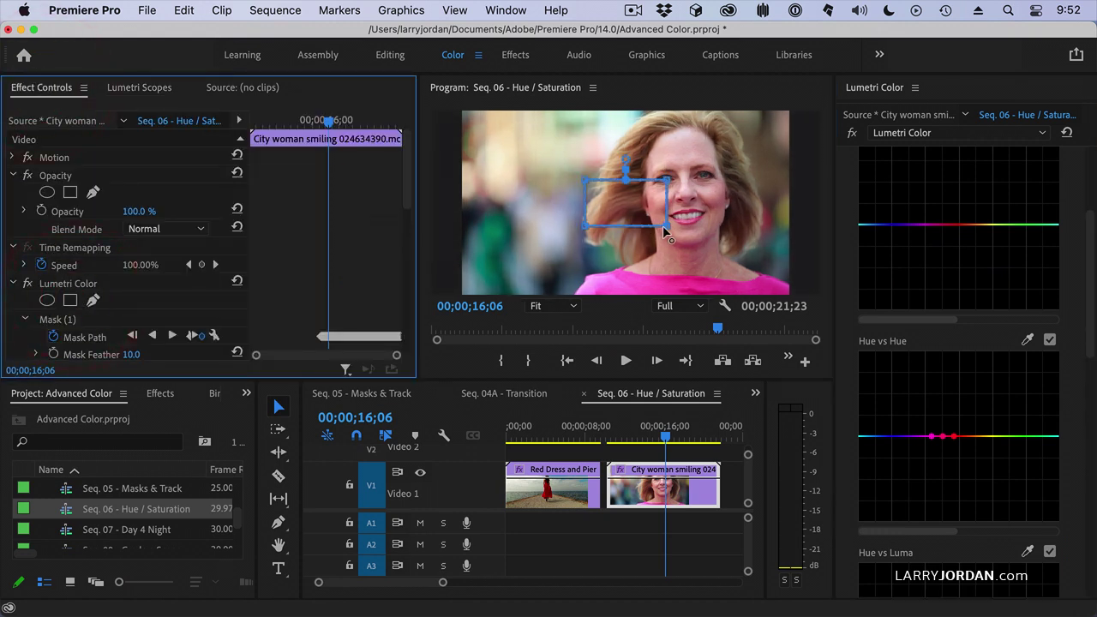
drag(665, 227, 796, 301)
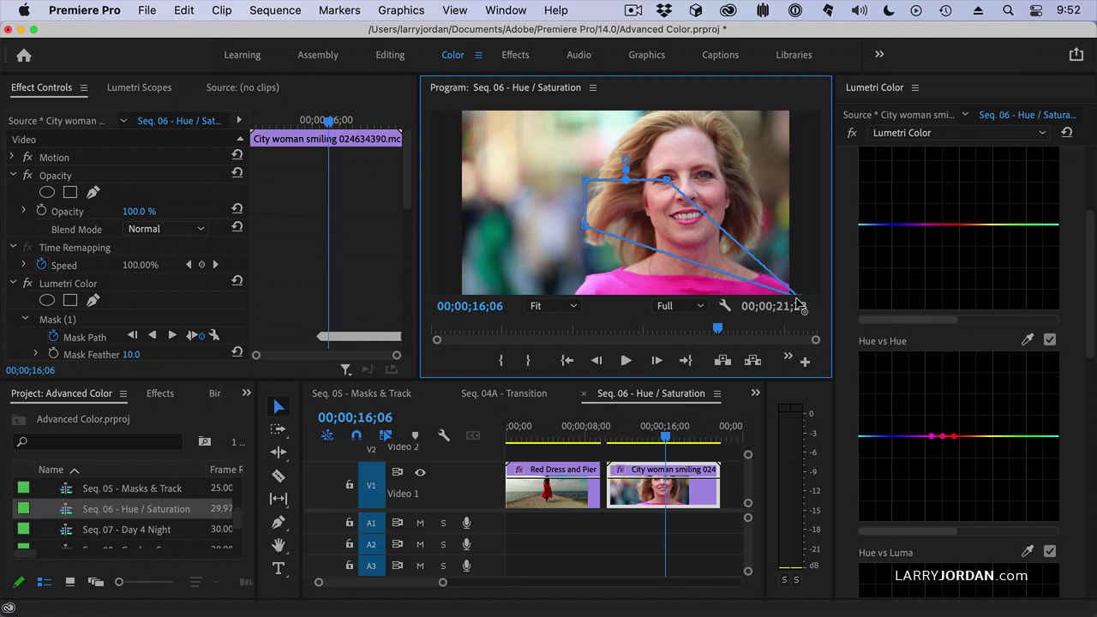
click(555, 311)
click(552, 375)
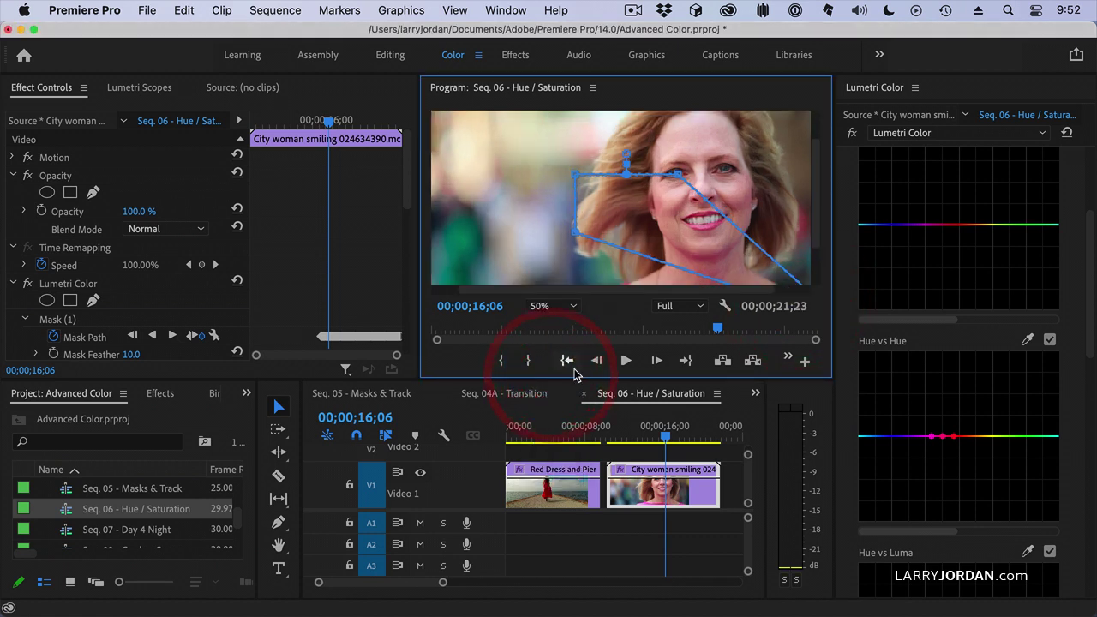
click(535, 308)
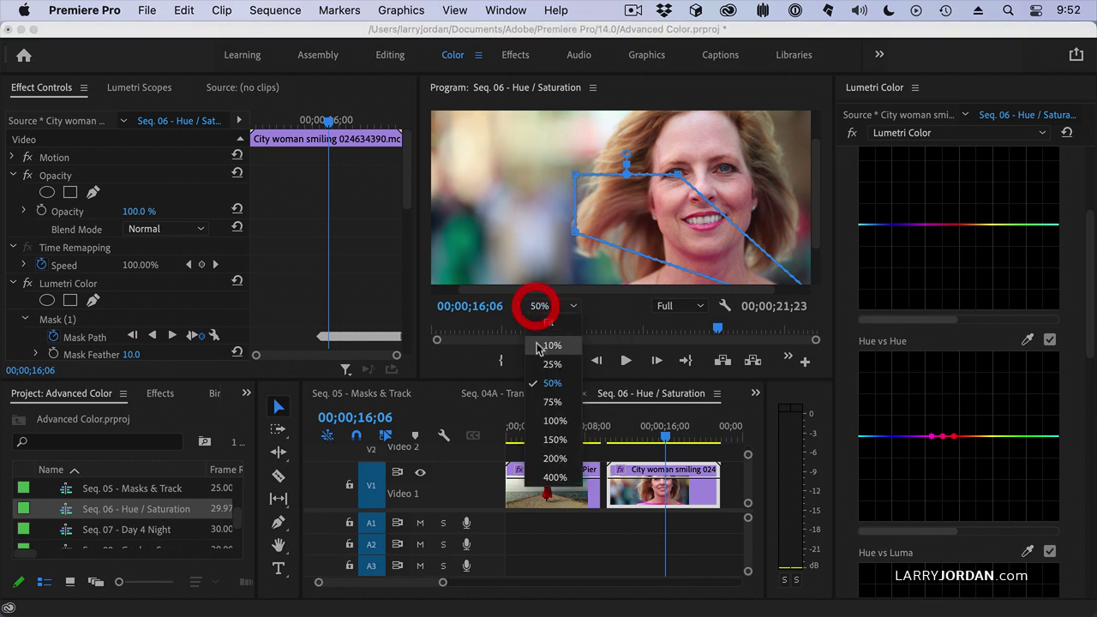
click(532, 366)
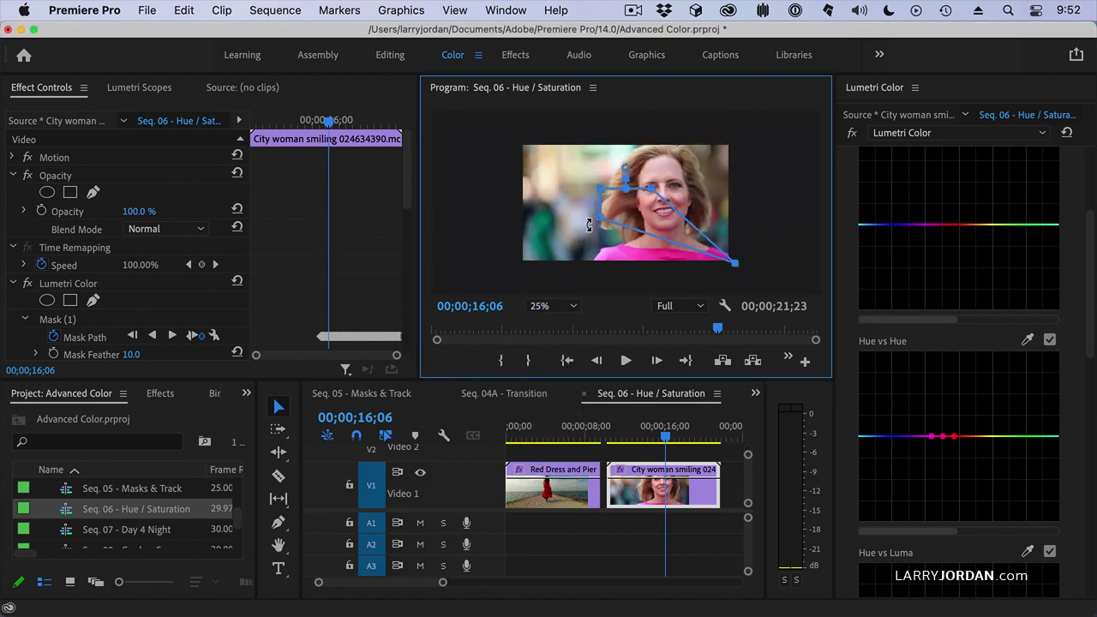
Drag the mask corners around the pink shirt, then return the viewer to Fit.
drag(604, 223, 591, 265)
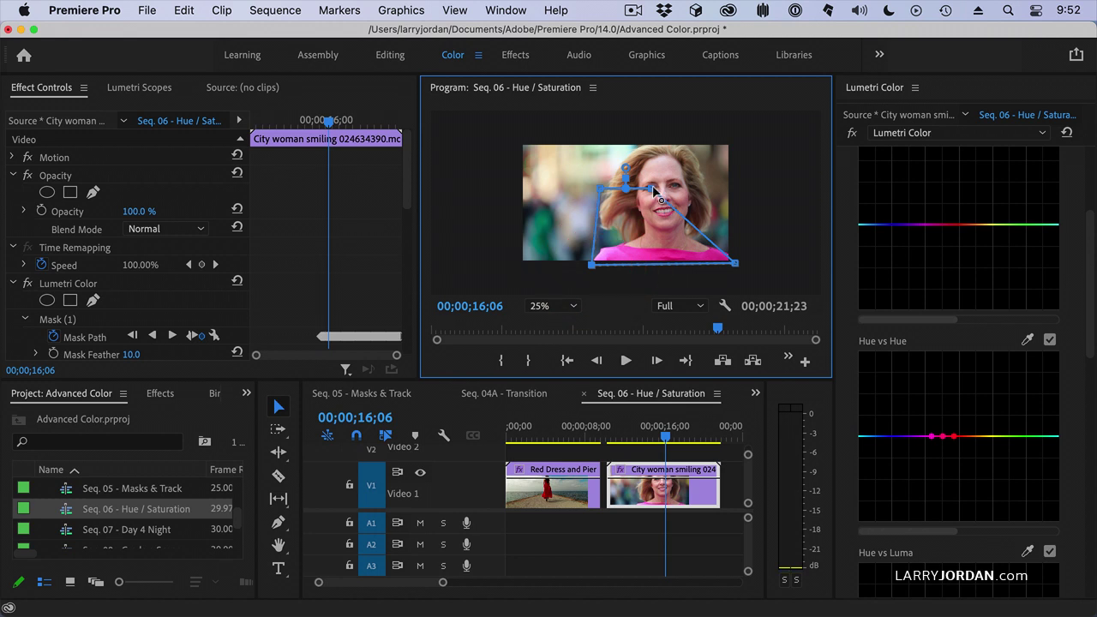
drag(652, 185, 735, 244)
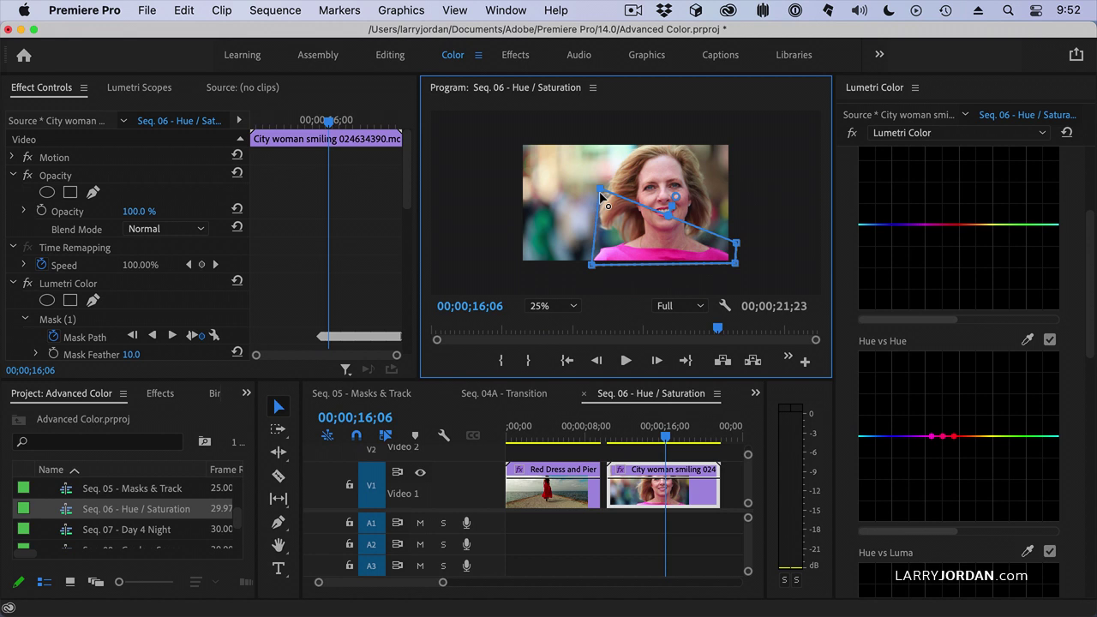
drag(599, 194, 590, 236)
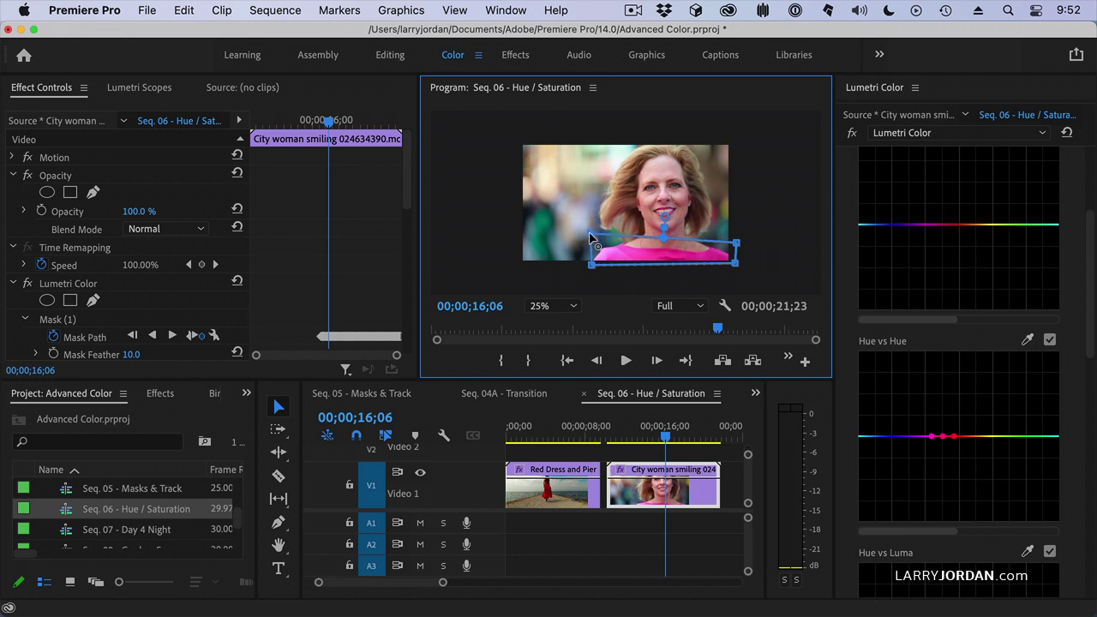
click(590, 236)
click(589, 269)
click(548, 305)
click(548, 320)
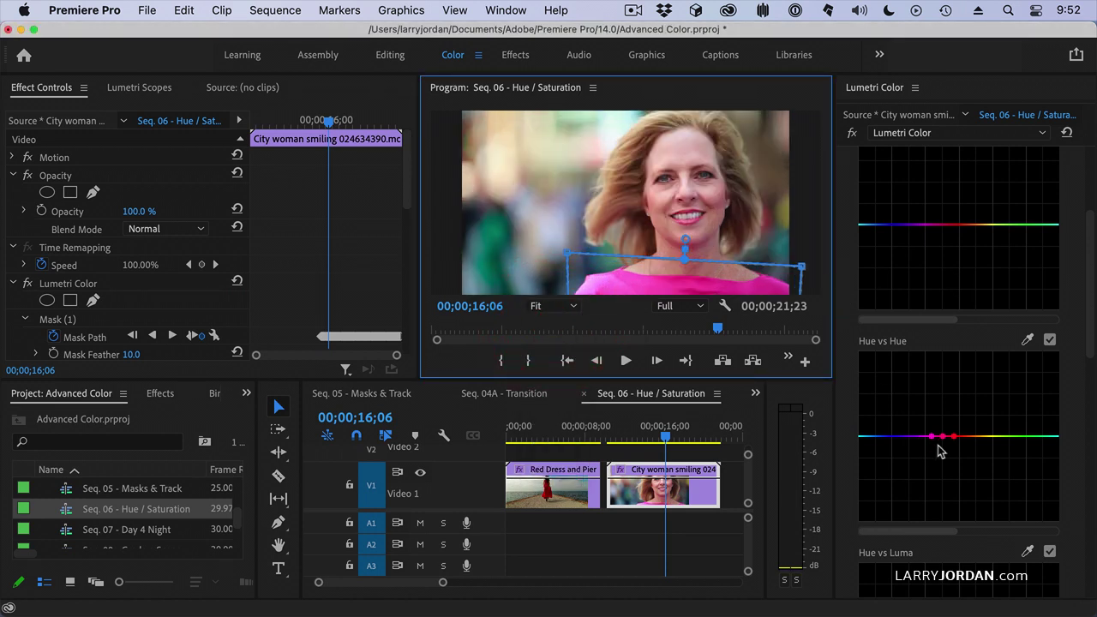
Pull the pink Hue vs Hue point down and nudge the right point until the shirt turns orange.
drag(942, 436, 880, 437)
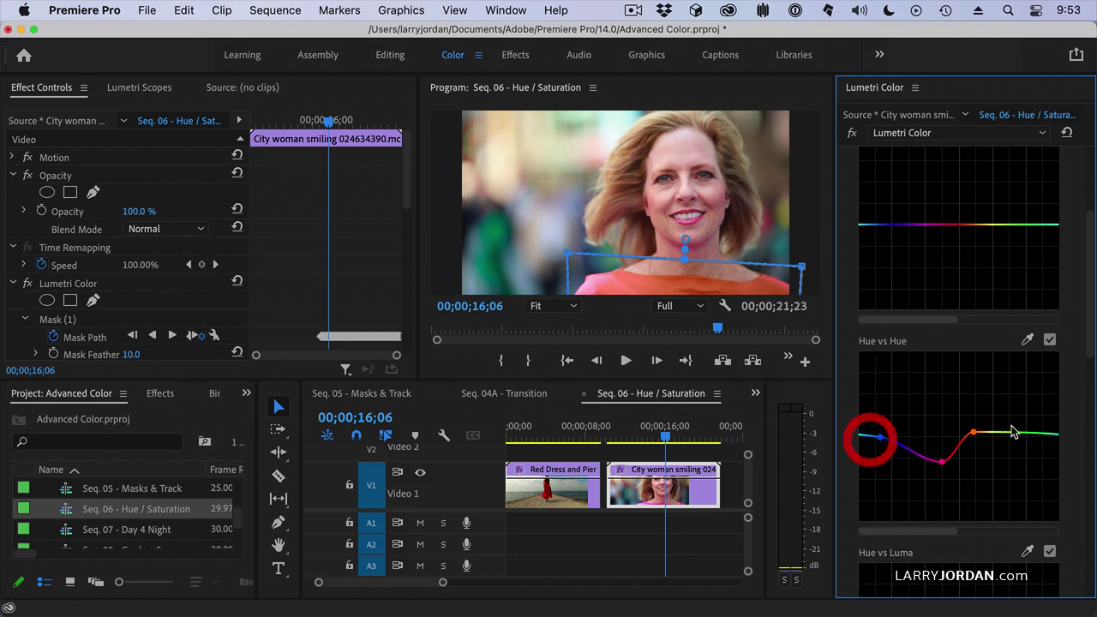
click(972, 432)
mouse_move(973, 433)
mouse_down()
mouse_move(980, 440)
mouse_move(944, 442)
mouse_move(963, 438)
mouse_up()
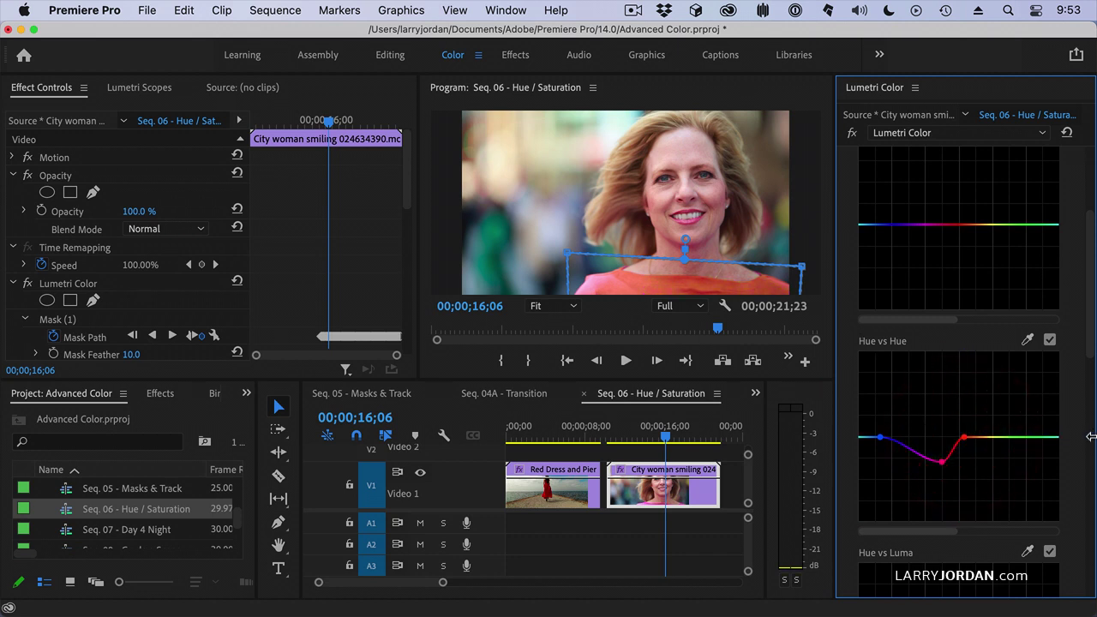
scroll(1075, 448, down, 5)
scroll(1075, 448, up, 8)
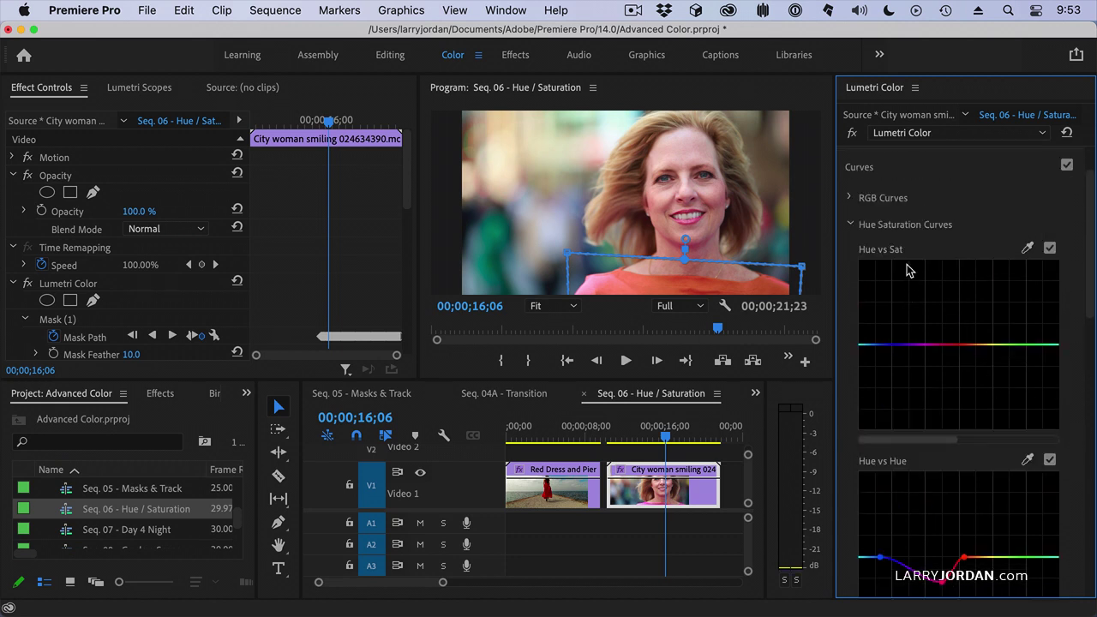
Sample the orange shirt with the Hue vs Sat eyedropper and lower its saturation slightly.
click(1026, 247)
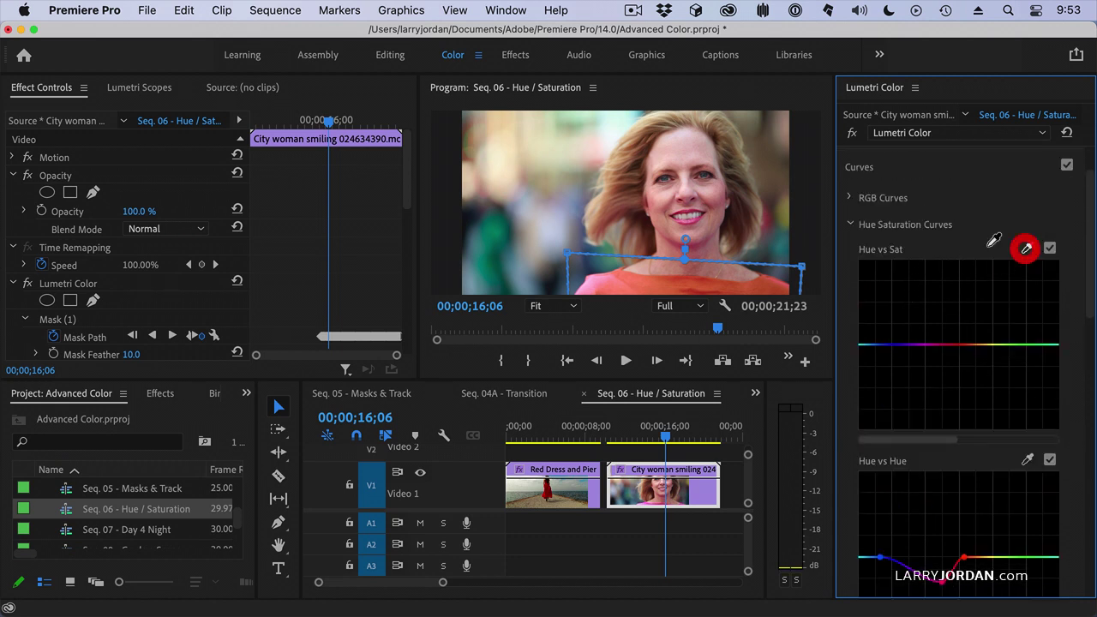
click(654, 285)
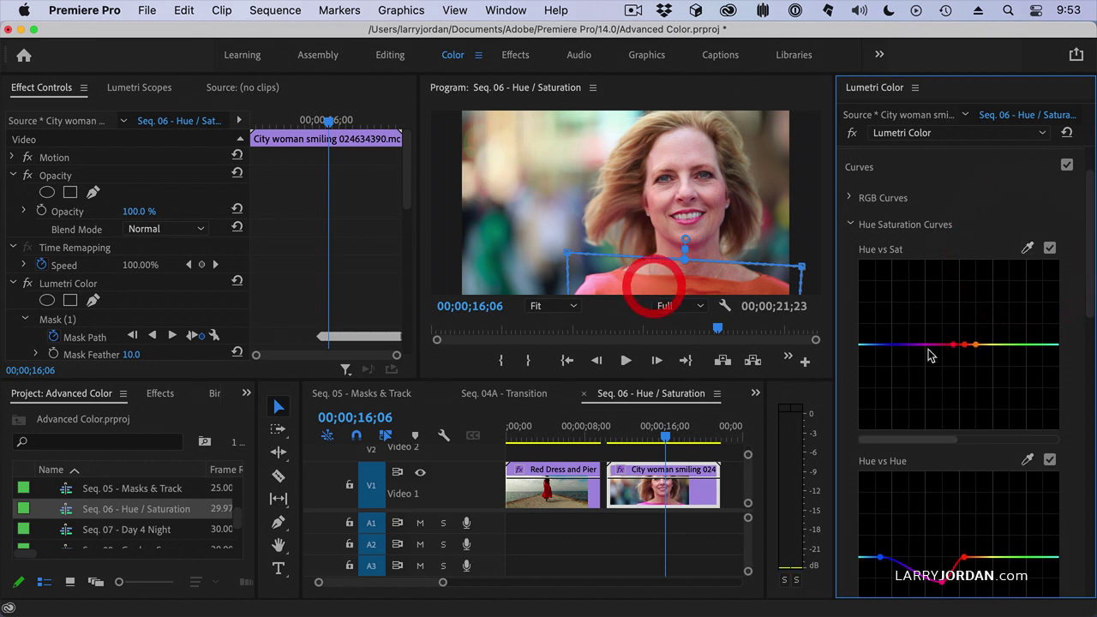
mouse_move(964, 346)
mouse_down()
mouse_move(965, 402)
mouse_move(963, 354)
mouse_up()
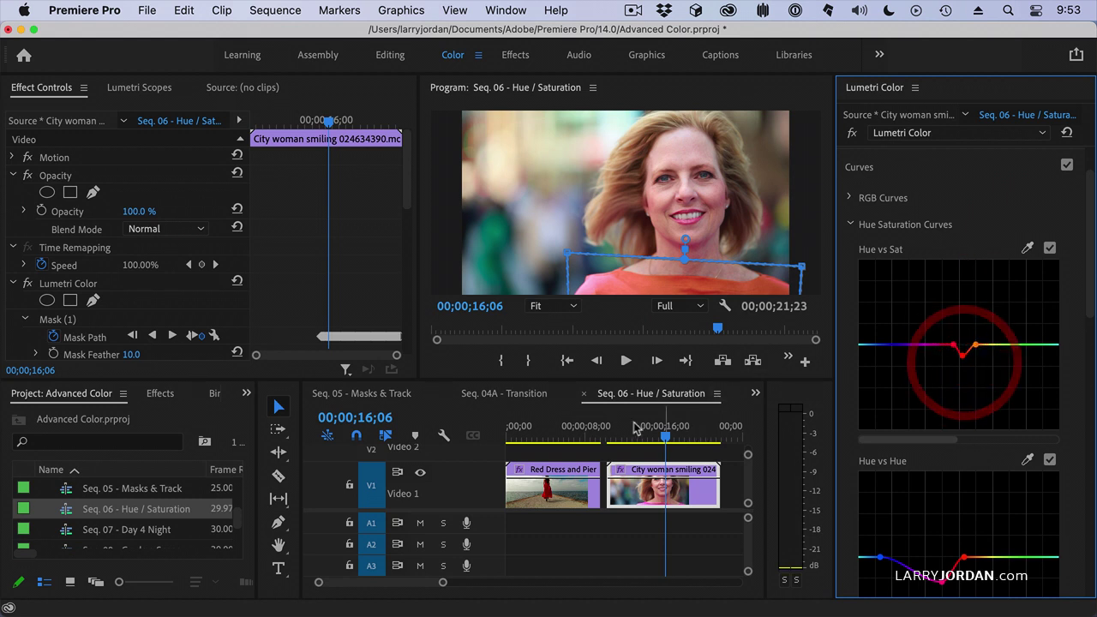
Play the clip from earlier in the sequence to review the orange shirt.
click(608, 433)
key(space)
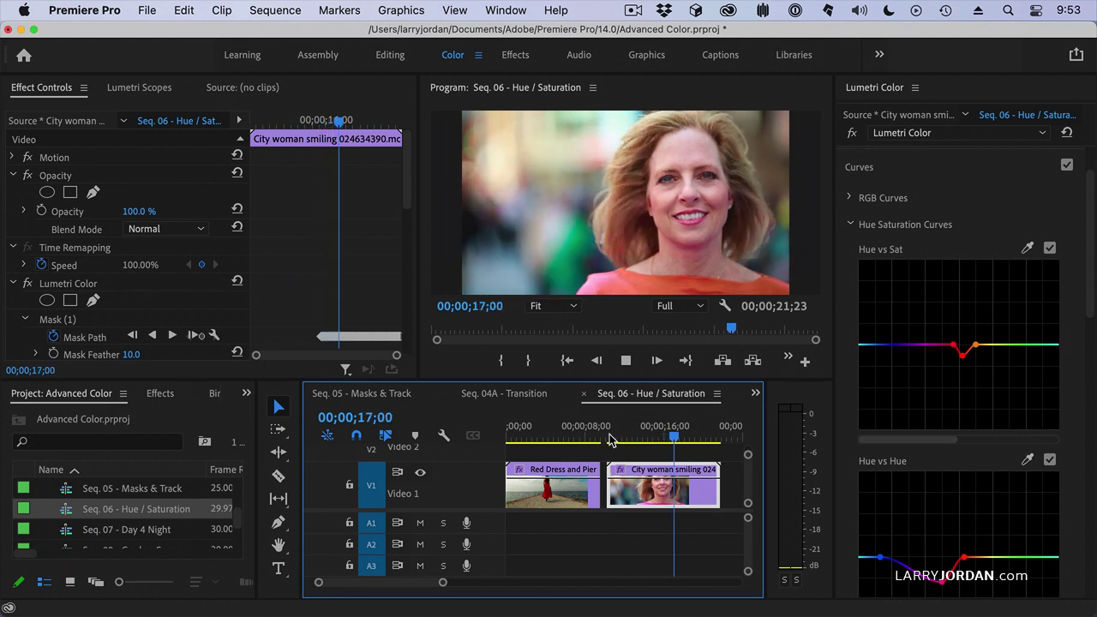
key(space)
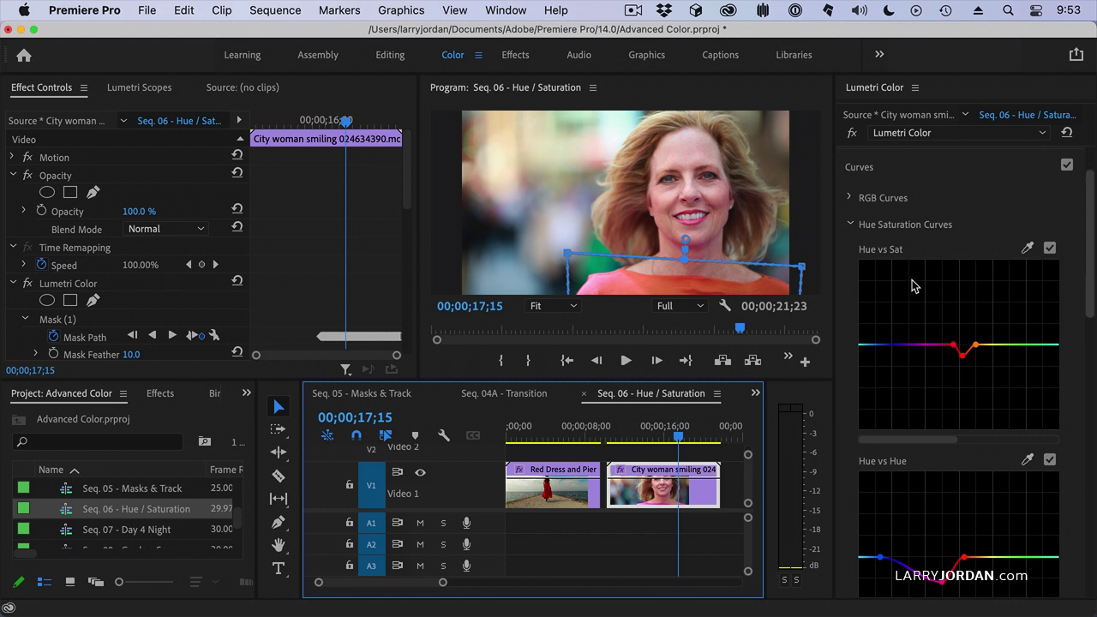
scroll(912, 248, down, 2)
scroll(911, 248, down, 2)
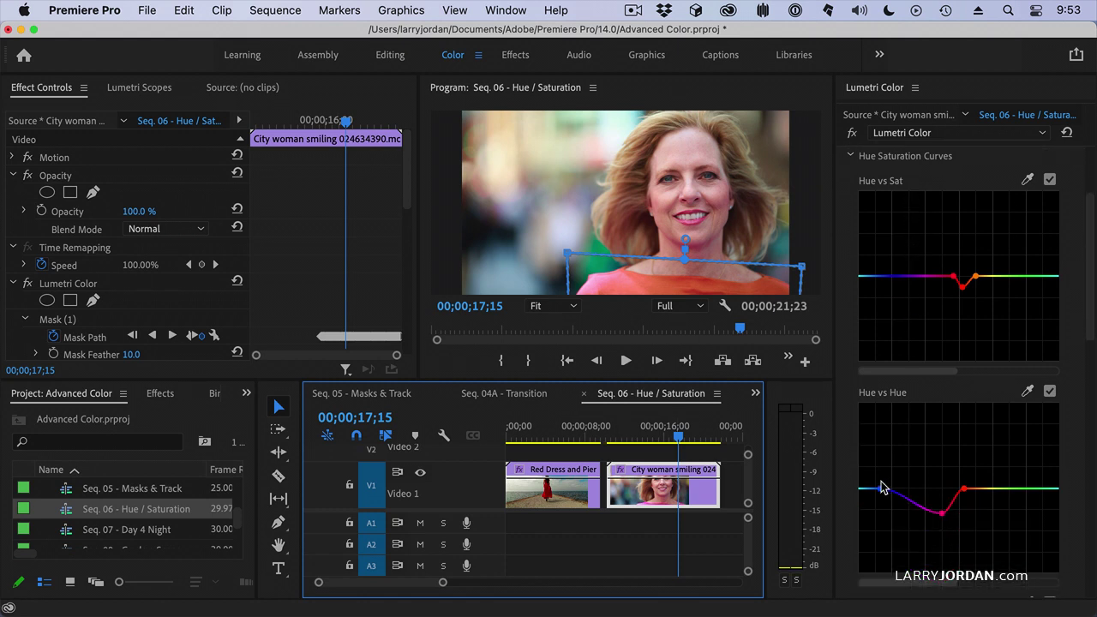
scroll(897, 402, down, 10)
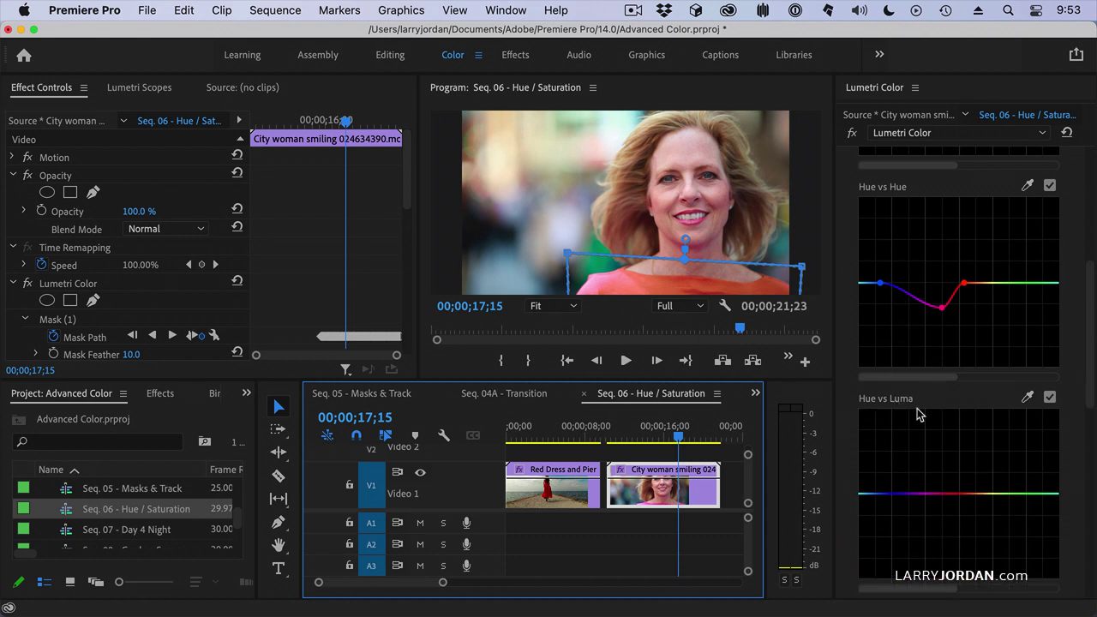
scroll(918, 412, down, 10)
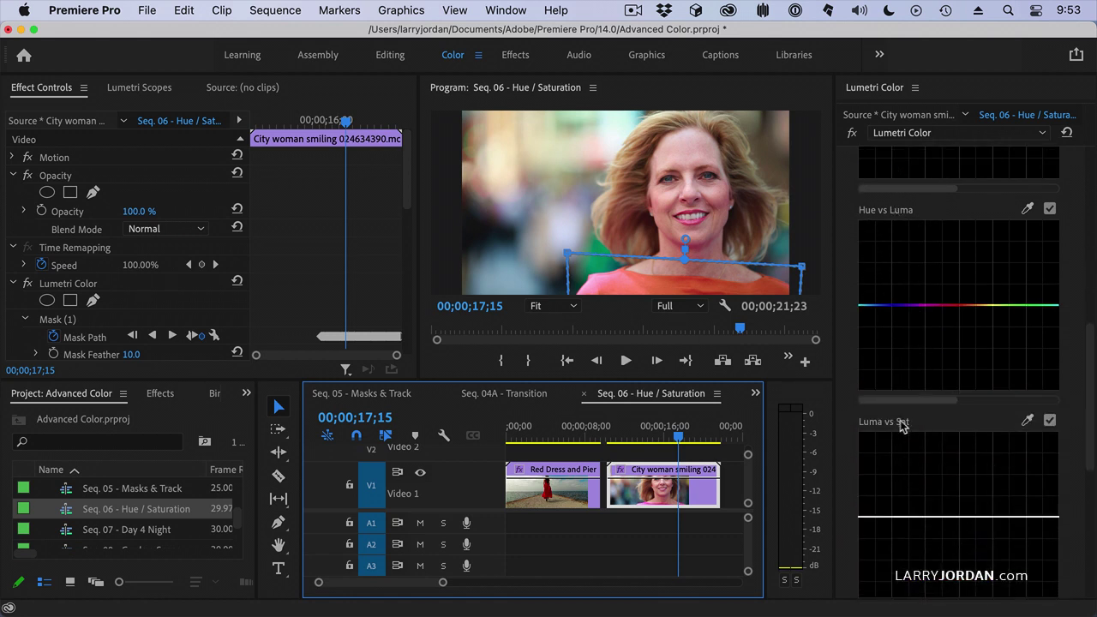
scroll(902, 421, down, 4)
scroll(908, 426, down, 6)
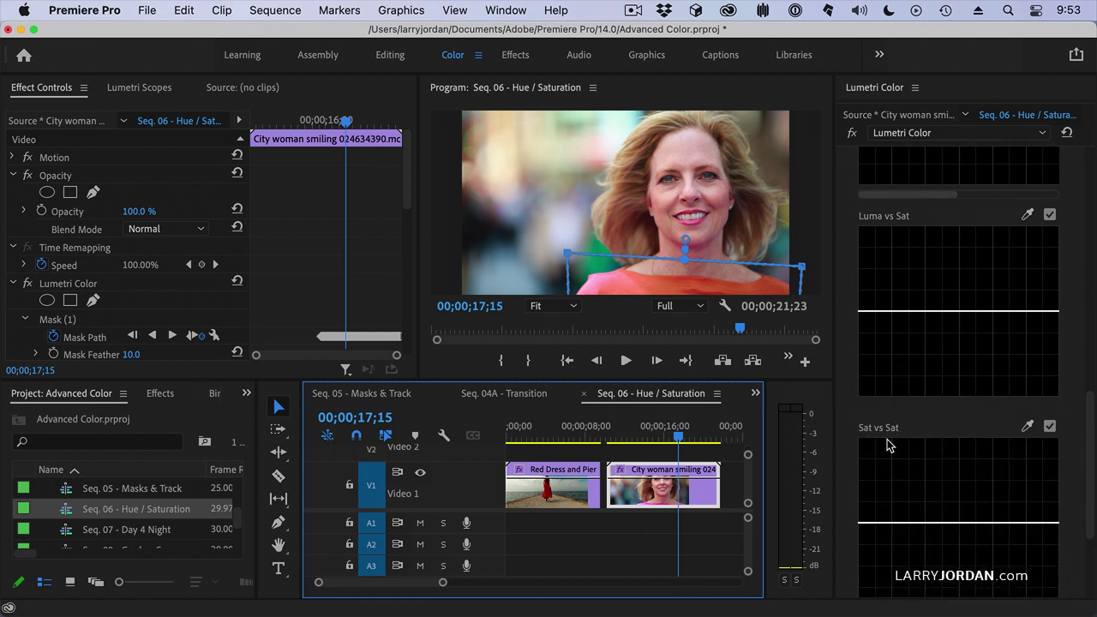
scroll(888, 445, down, 5)
scroll(888, 444, down, 2)
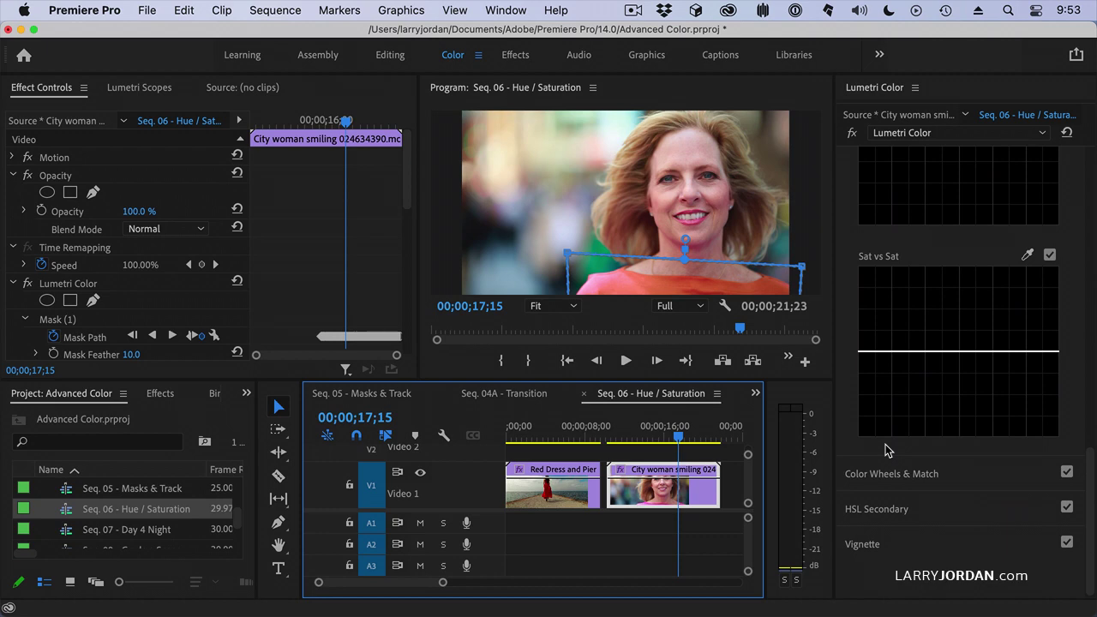